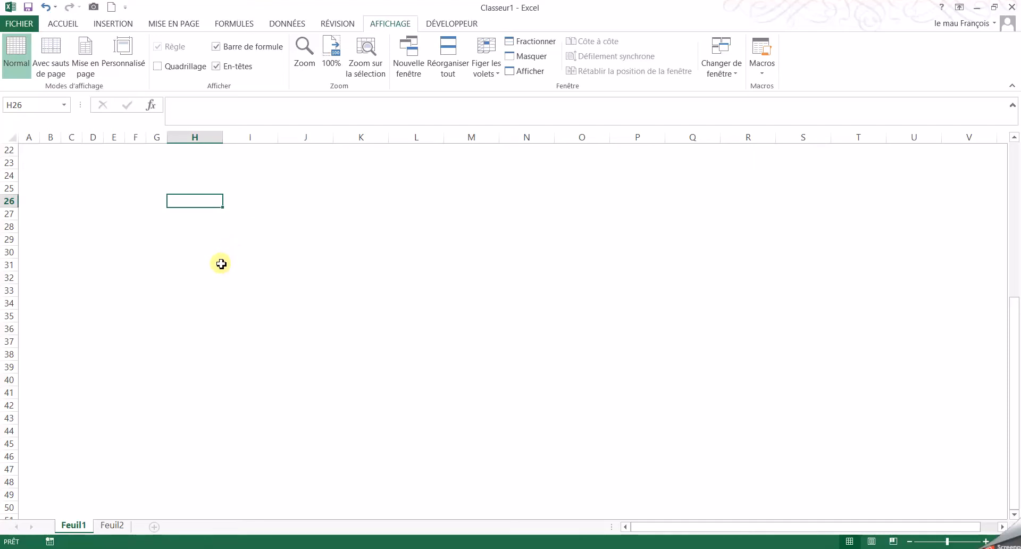
- Set the litre value in the volume table (cell H9) to 24
scroll(227, 288, "up", 7)
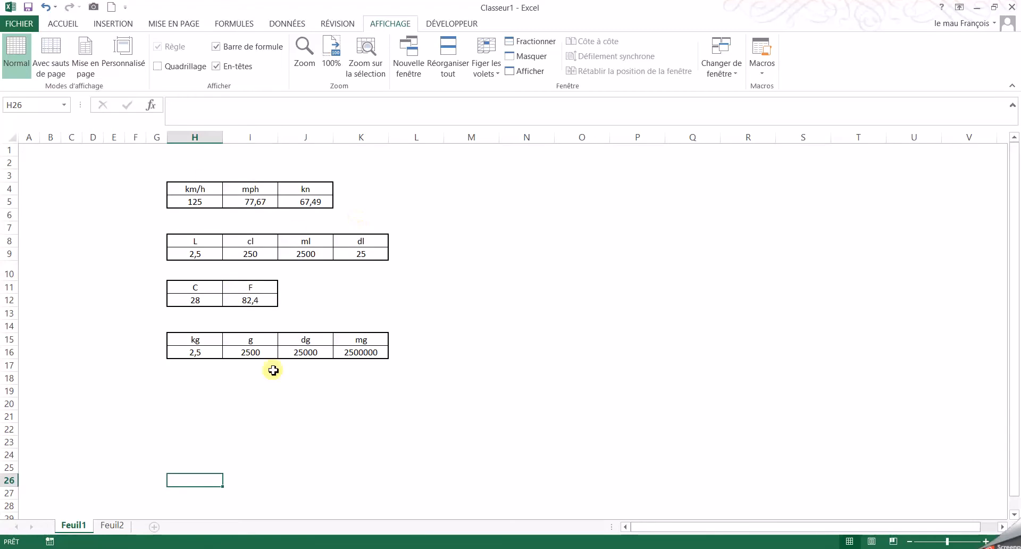
left_click(198, 255)
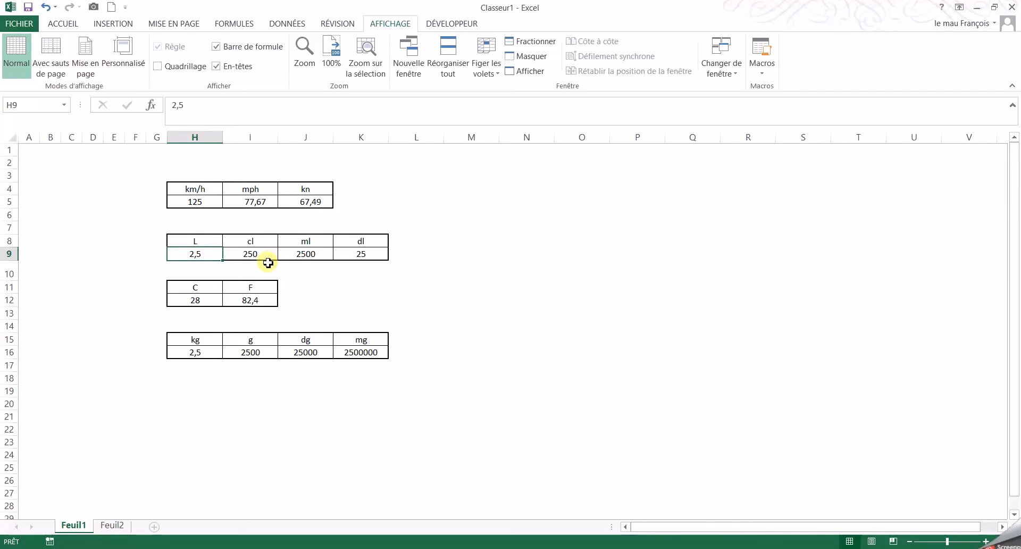
type("24")
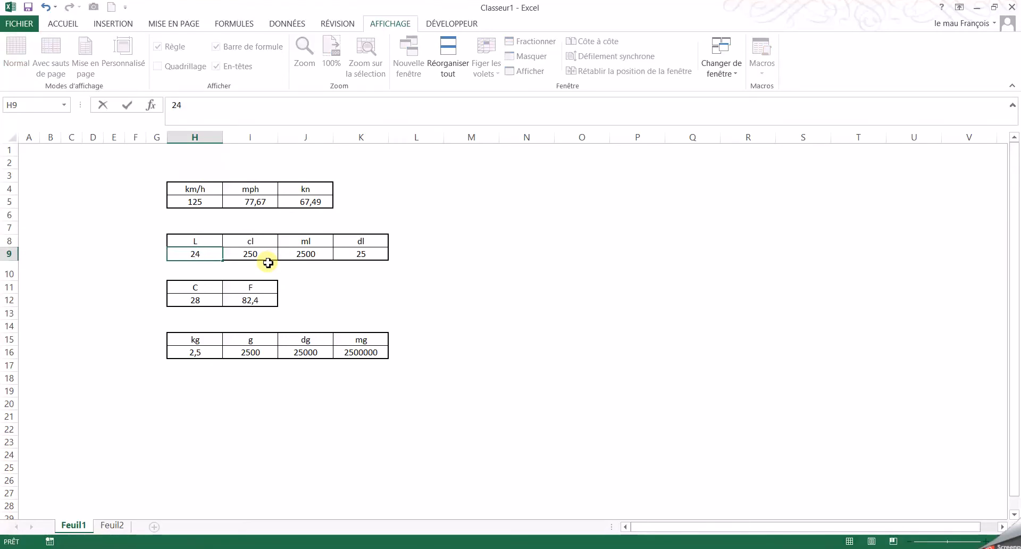
key("Return")
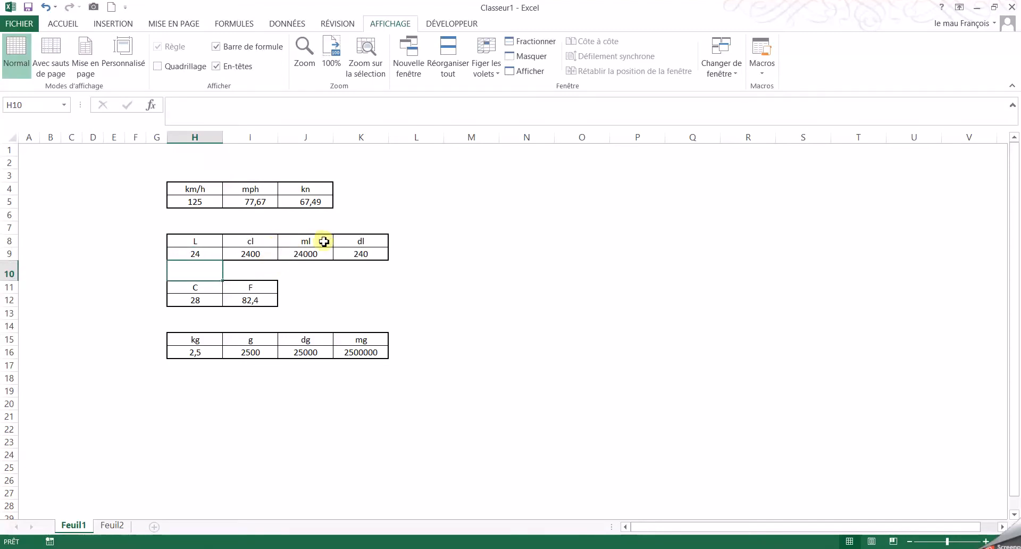
- Set the km/h value in the speed table (cell H5) to 80
left_click(215, 203)
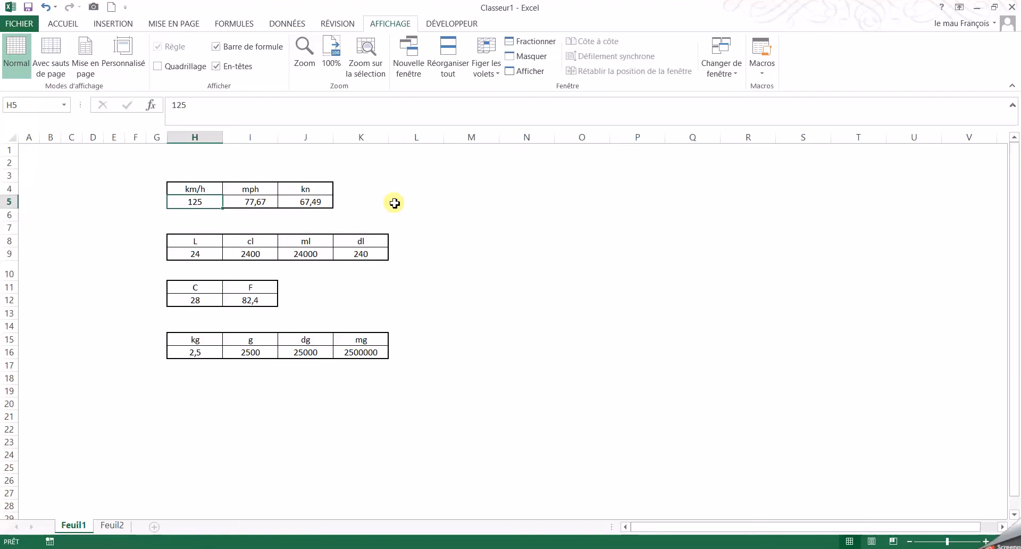
type("80")
key("Return")
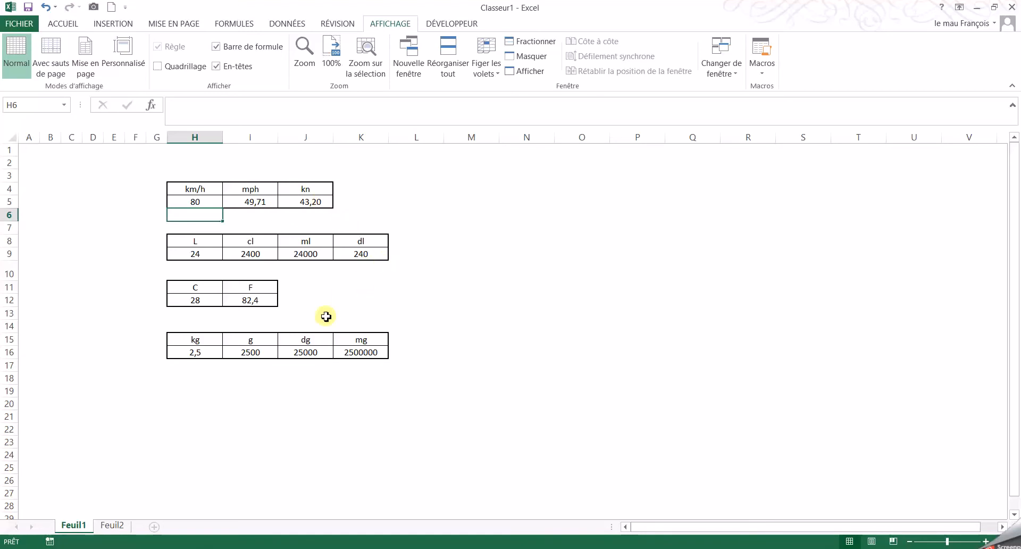
- Set the Celsius value in cell H12 to 24 and check the Fahrenheit cell's formula
left_click(193, 299)
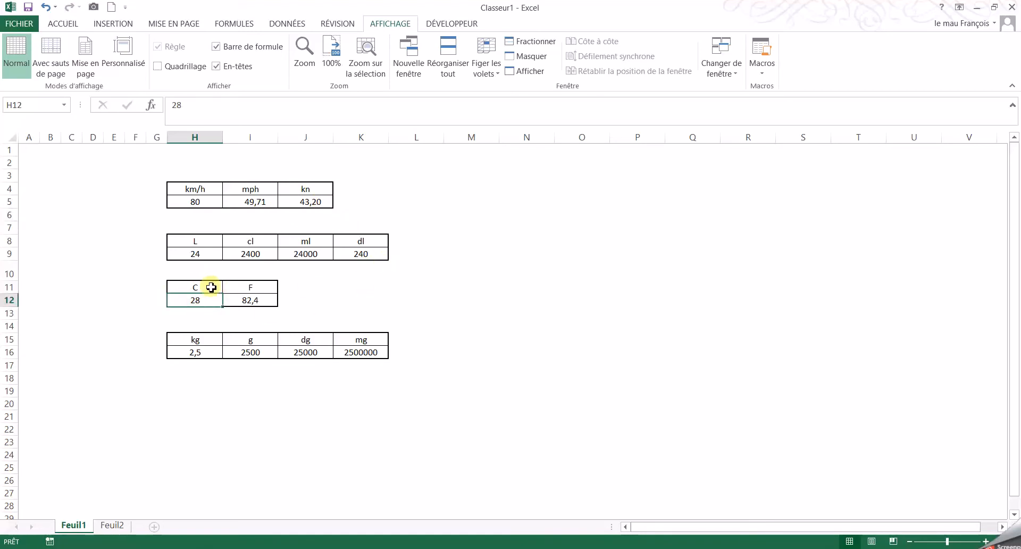
type("2")
key("Return")
left_click(247, 304)
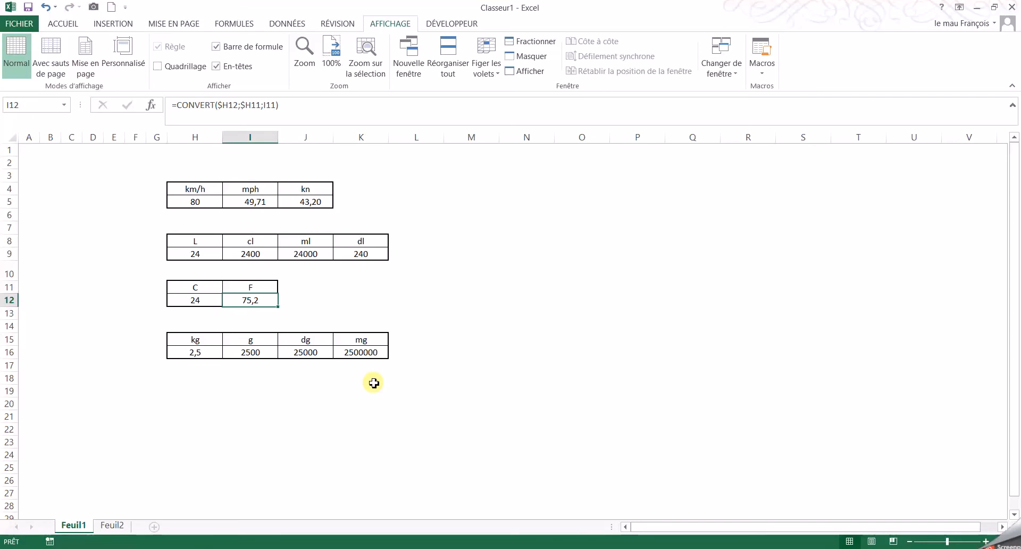
- In cell H19, below the mass table, enter the formula =CONVERT(1500;"g";"kg") to convert grams to kilograms
left_click(289, 397)
left_click(205, 396)
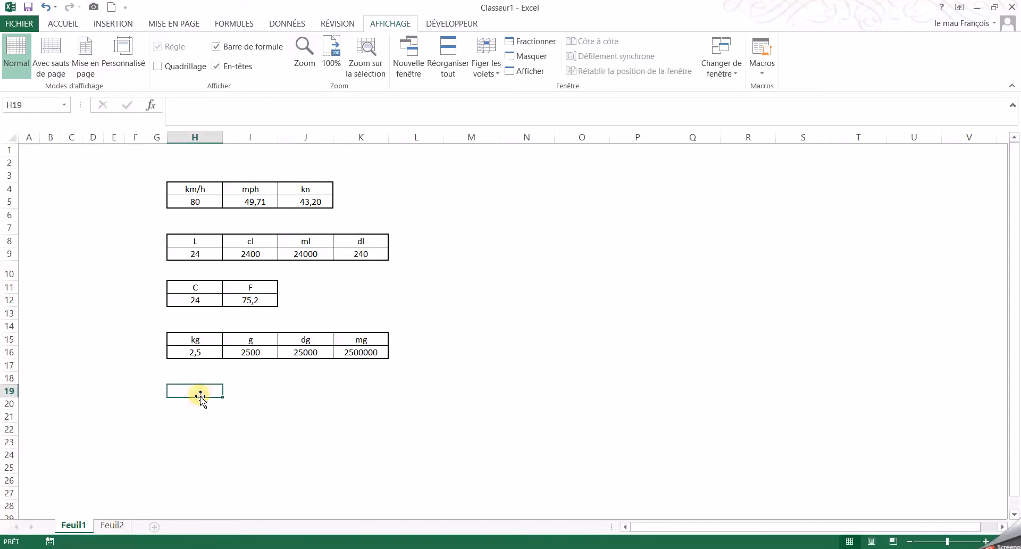
type("=")
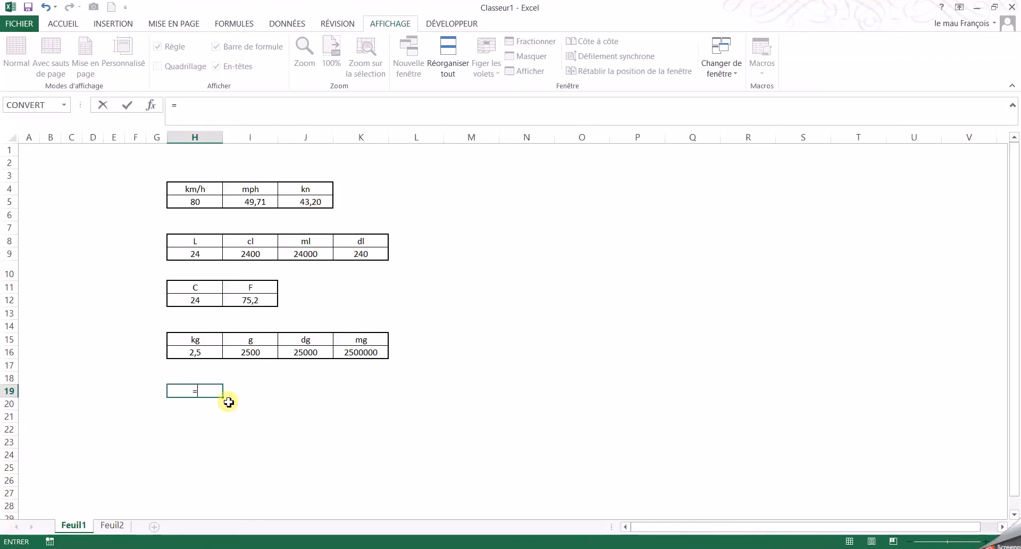
type("convert(")
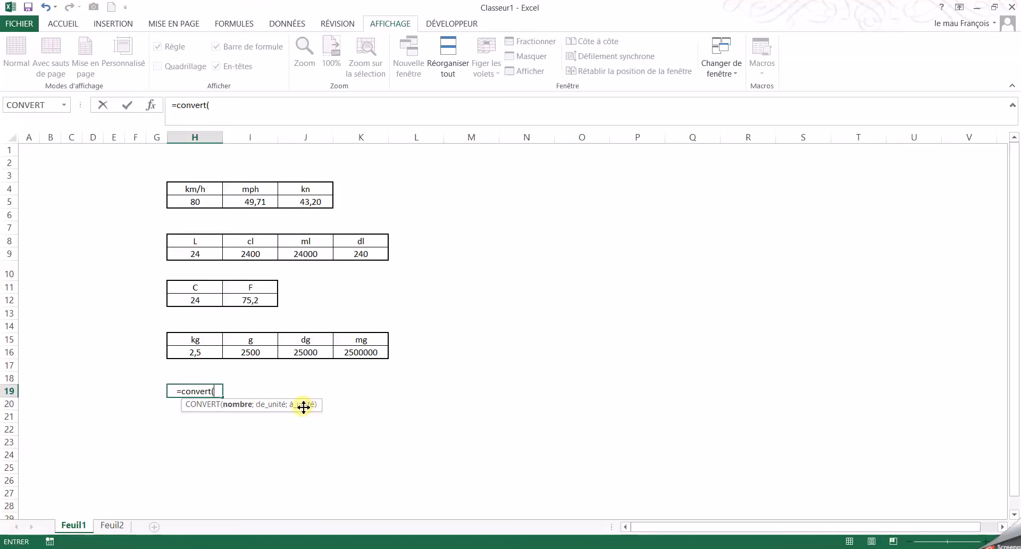
type("1500")
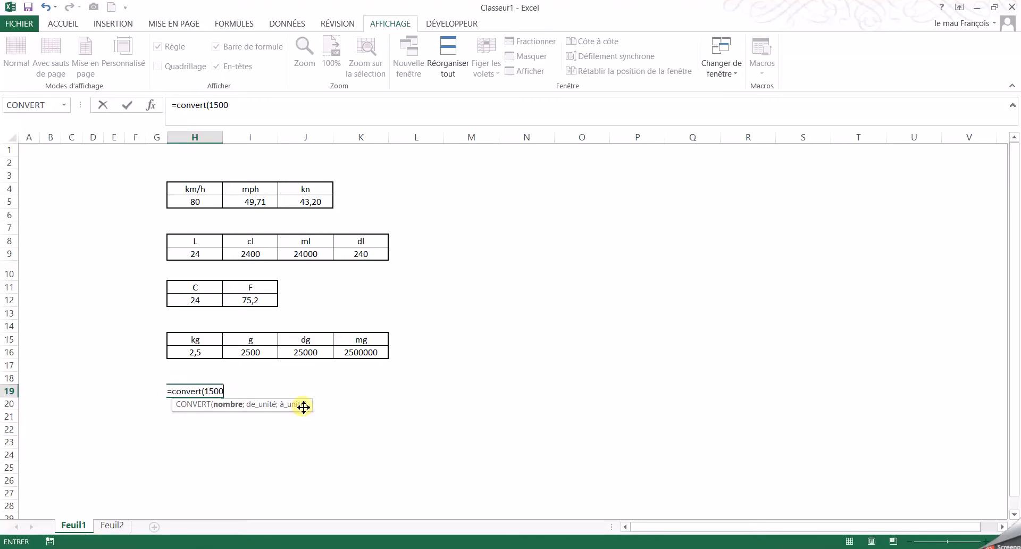
type(";")
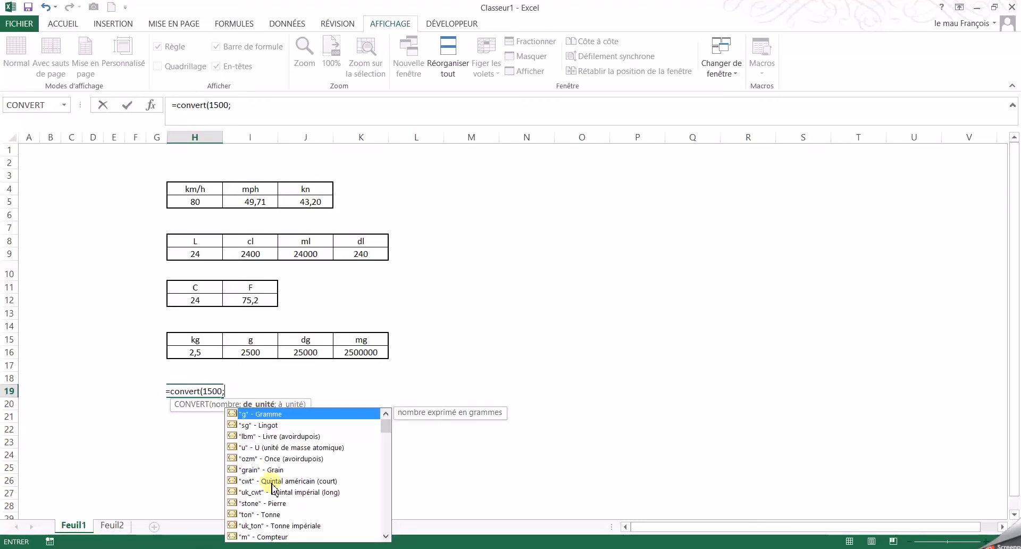
mouse_move(389, 428)
left_mouse_down()
mouse_move(387, 530)
mouse_move(385, 423)
left_mouse_up()
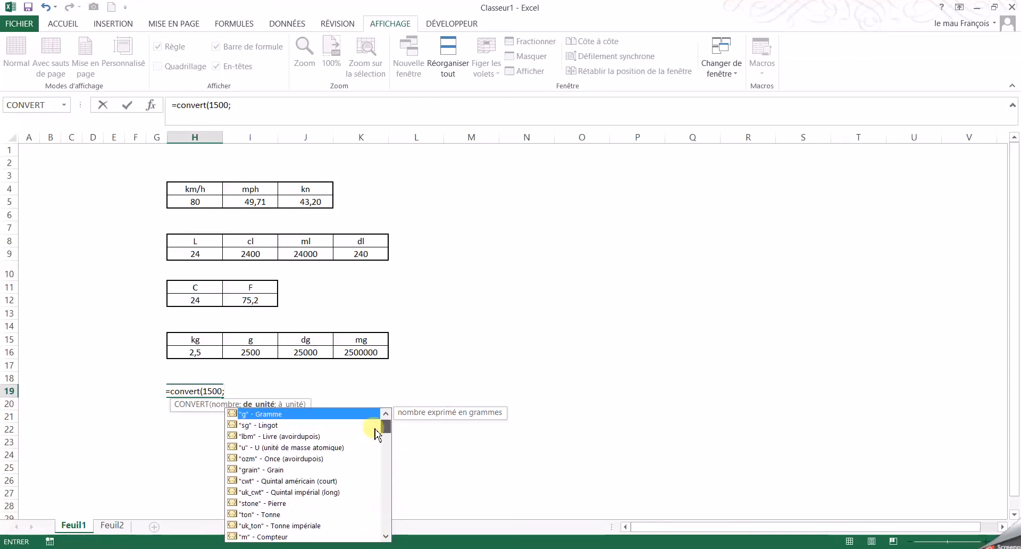
double_click(285, 415)
type(";")
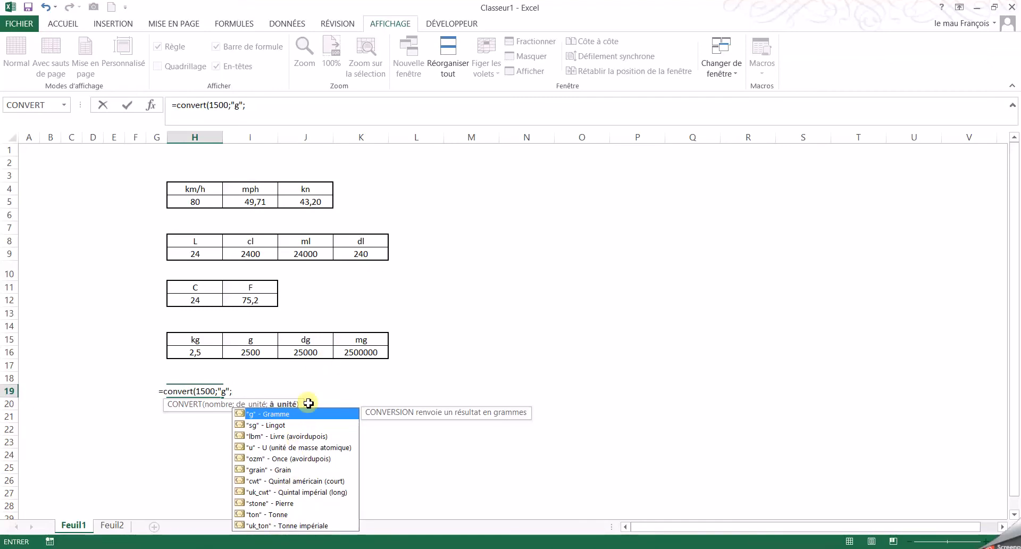
type("\"")
type("kg'")
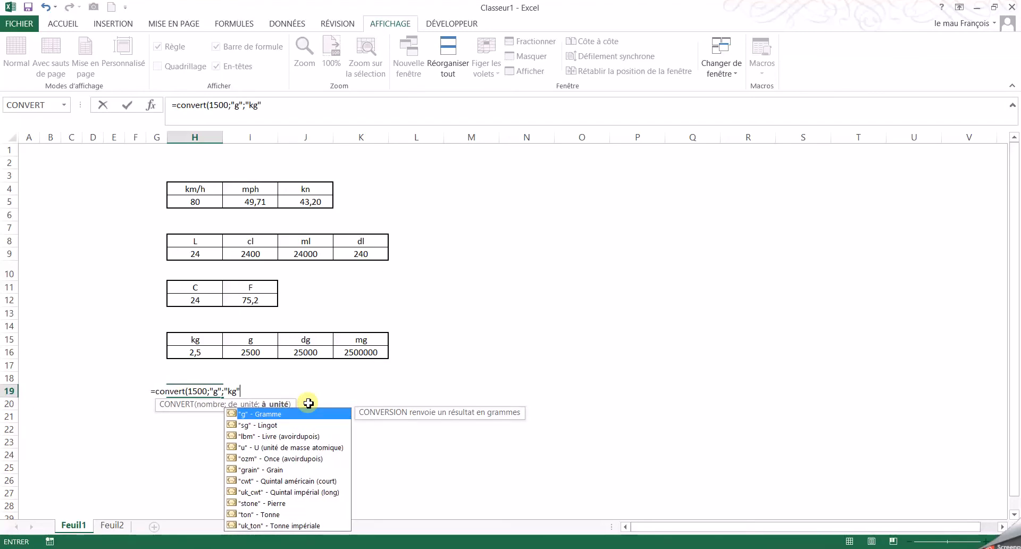
type(")")
key("Return")
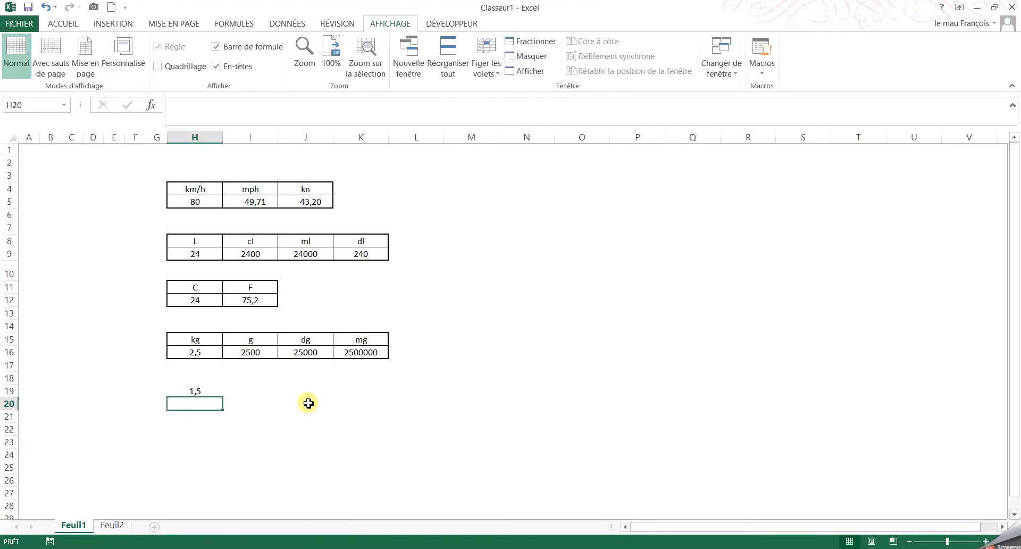
- Read the help page of the CONVERT function used in H19, examining its syntax, unit codes and prefix abbreviations, then close it
left_click(201, 391)
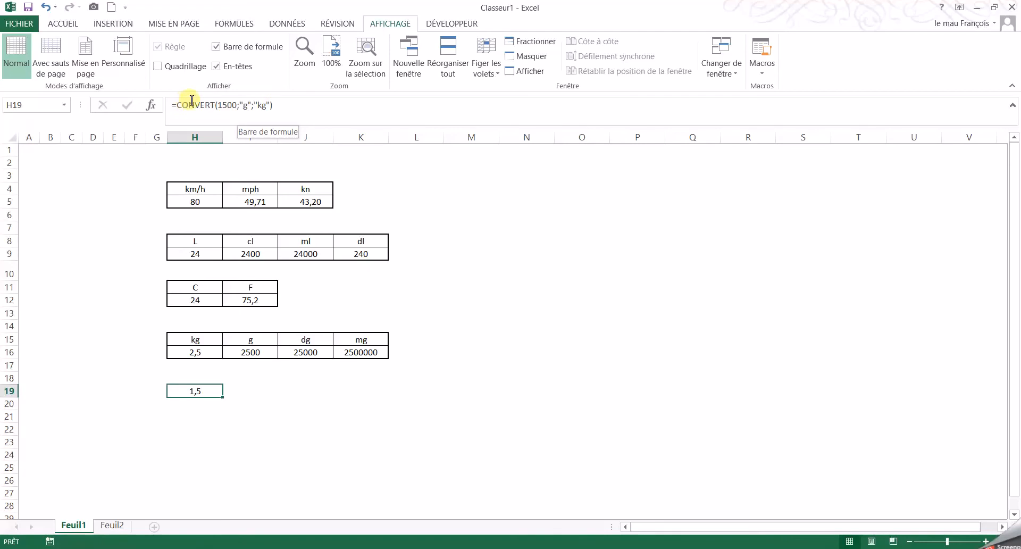
left_click(153, 108)
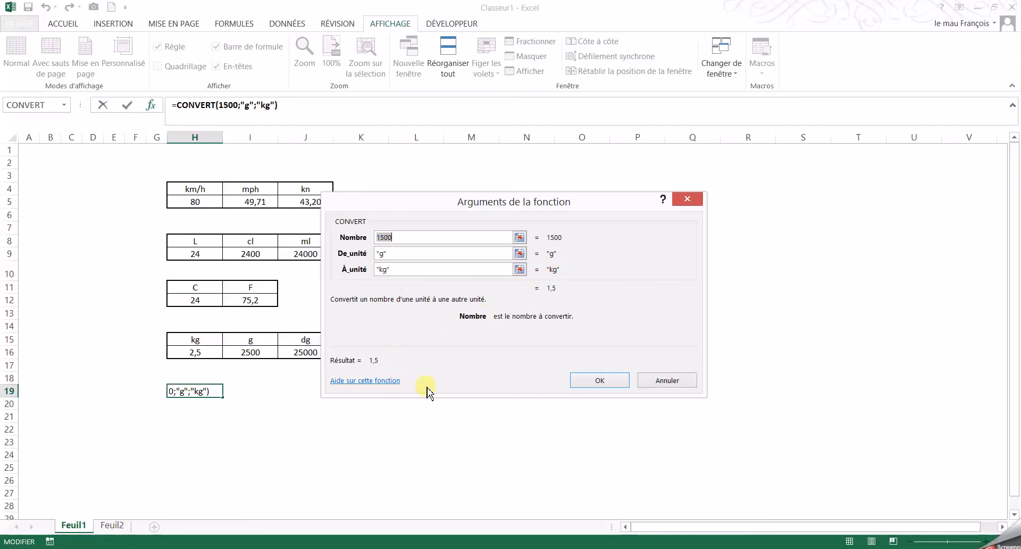
left_click(371, 382)
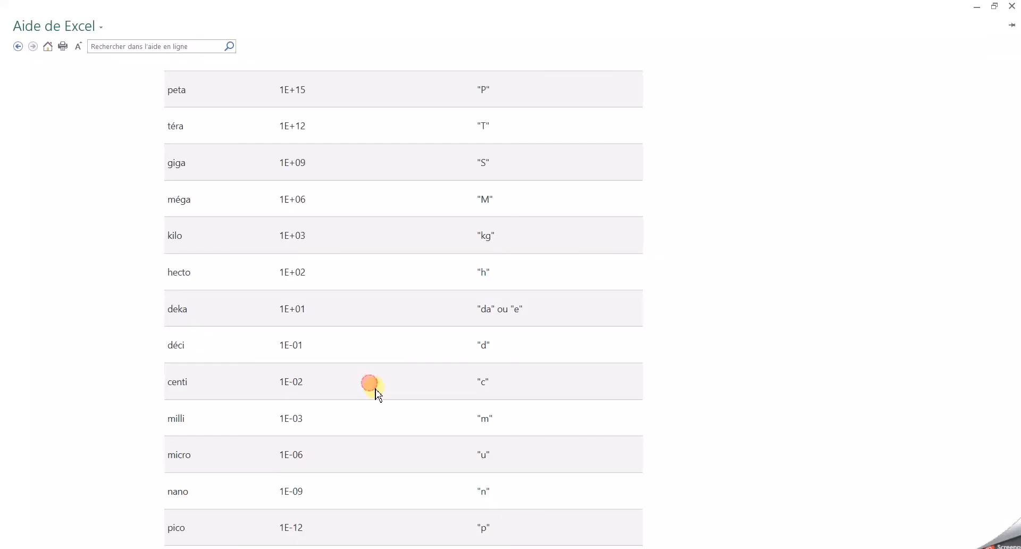
left_click_drag(1015, 437, 1015, 99)
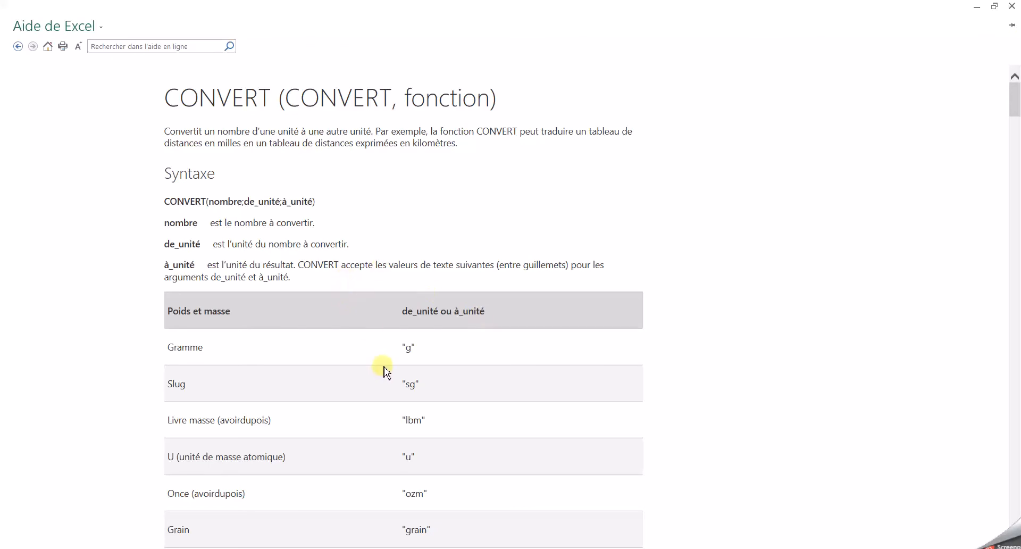
scroll(1014, 104, "down", 4)
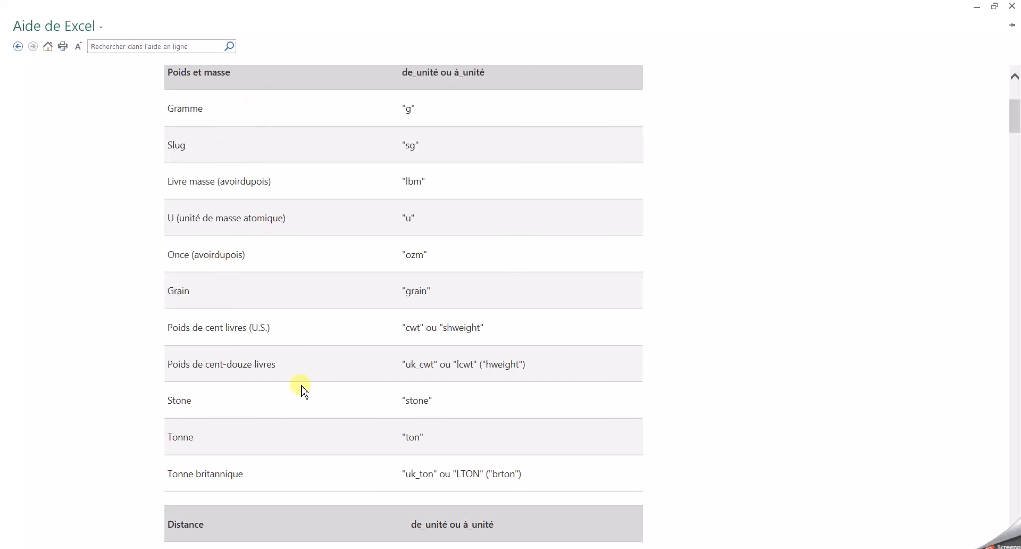
left_click_drag(1017, 128, 1007, 433)
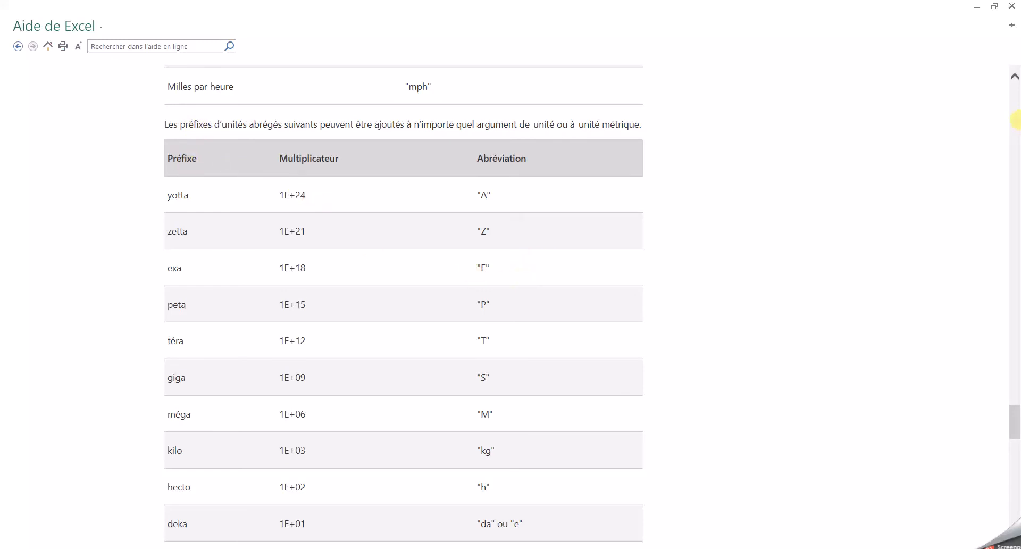
scroll(1012, 426, "down", 2)
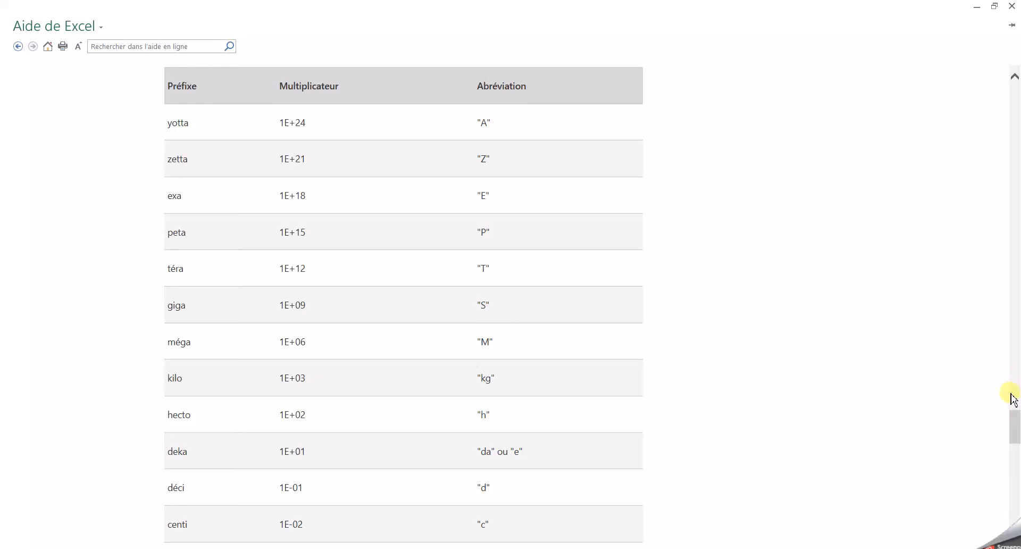
scroll(404, 306, "down", 3)
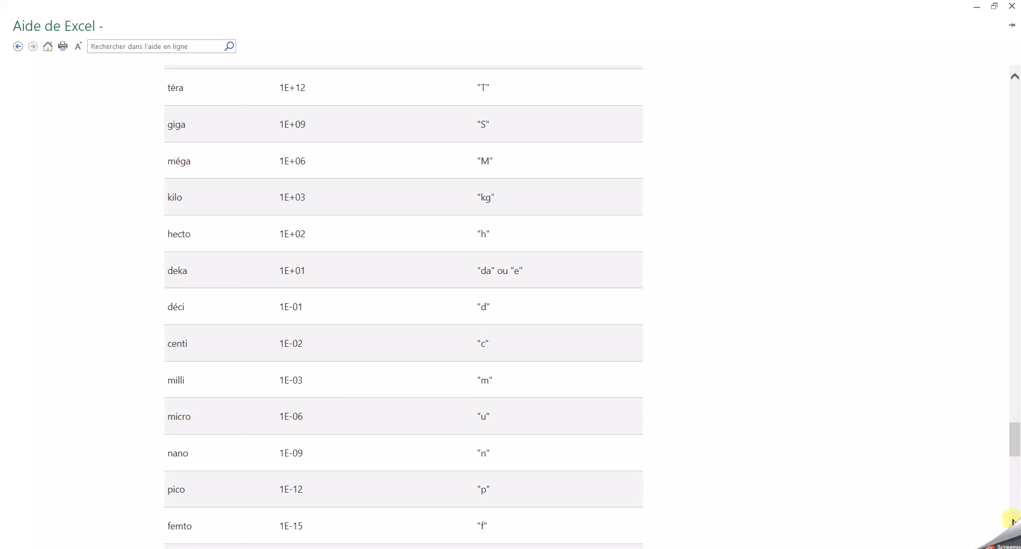
scroll(1003, 506, "down", 1)
scroll(695, 382, "down", 5)
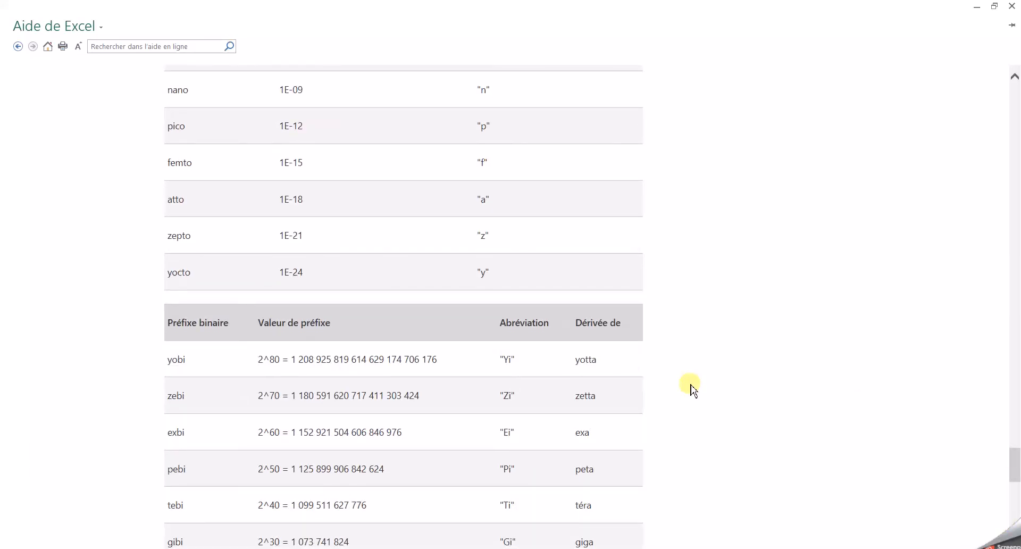
left_click_drag(1014, 465, 1016, 96)
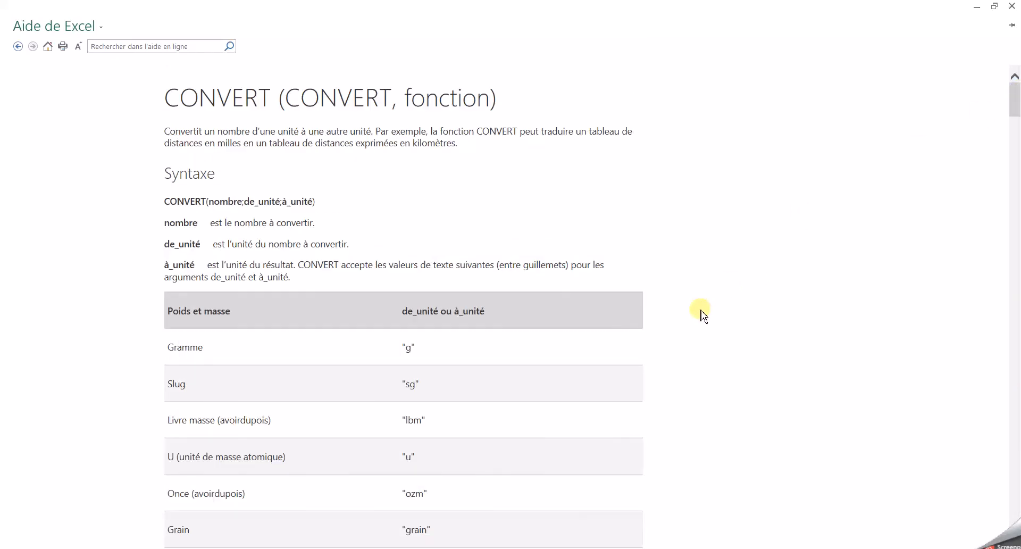
left_click(1012, 7)
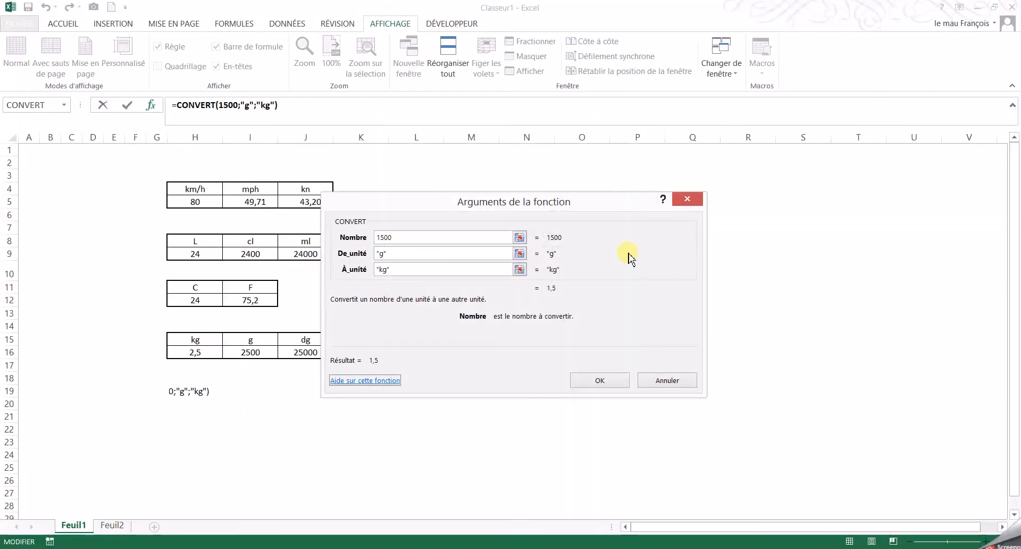
left_click(687, 199)
- Examine the mph conversion formula in the speed table along with the value and unit cells it relies on
left_click(198, 200)
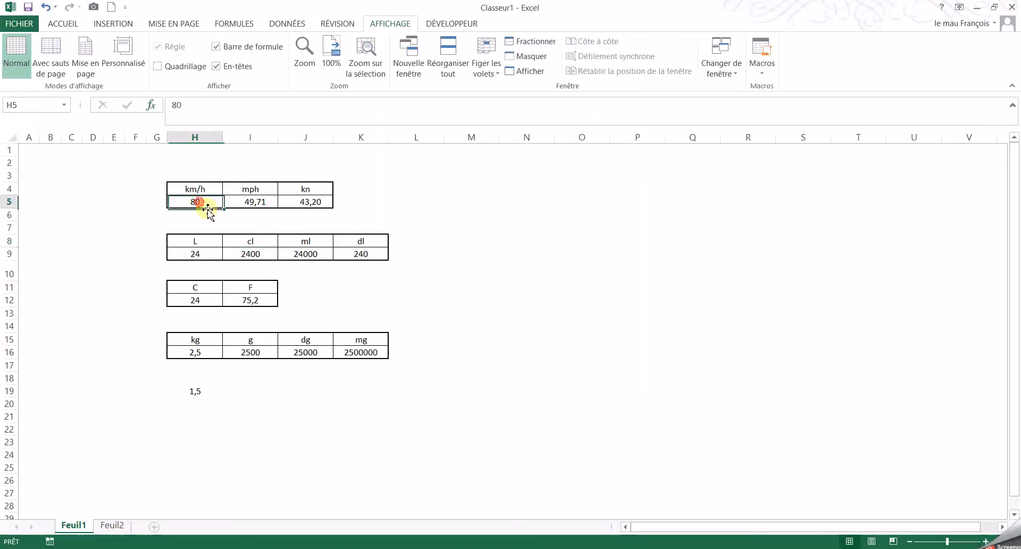
left_click(247, 200)
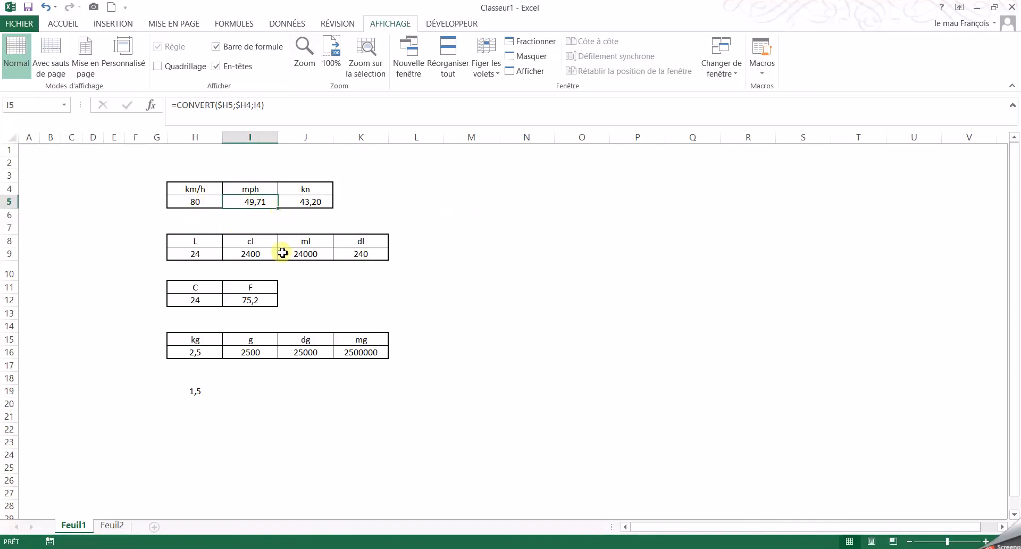
mouse_move(196, 201)
left_mouse_down()
mouse_move(198, 189)
mouse_move(201, 200)
left_mouse_up()
left_click(198, 188)
left_click(198, 190)
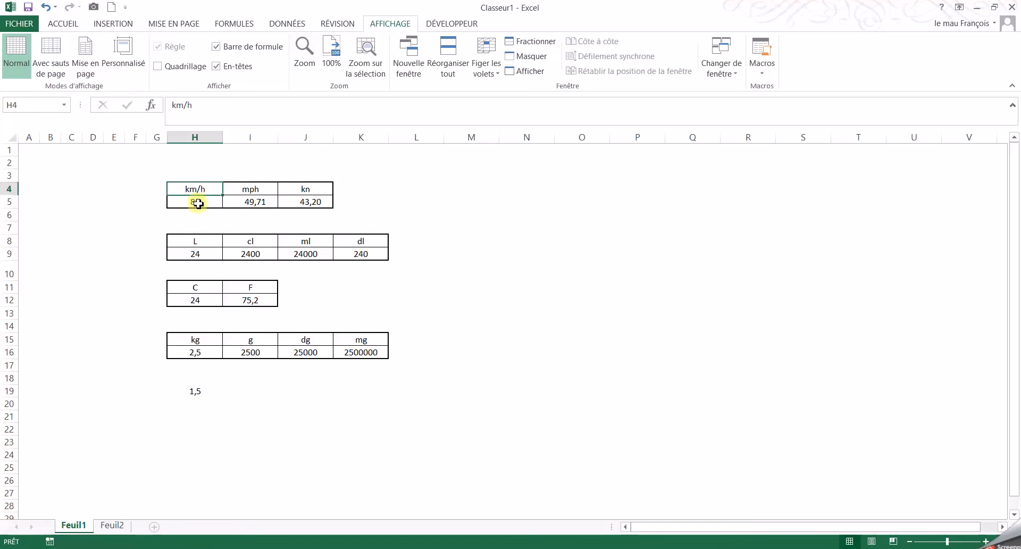
left_click(195, 201)
left_click(246, 190)
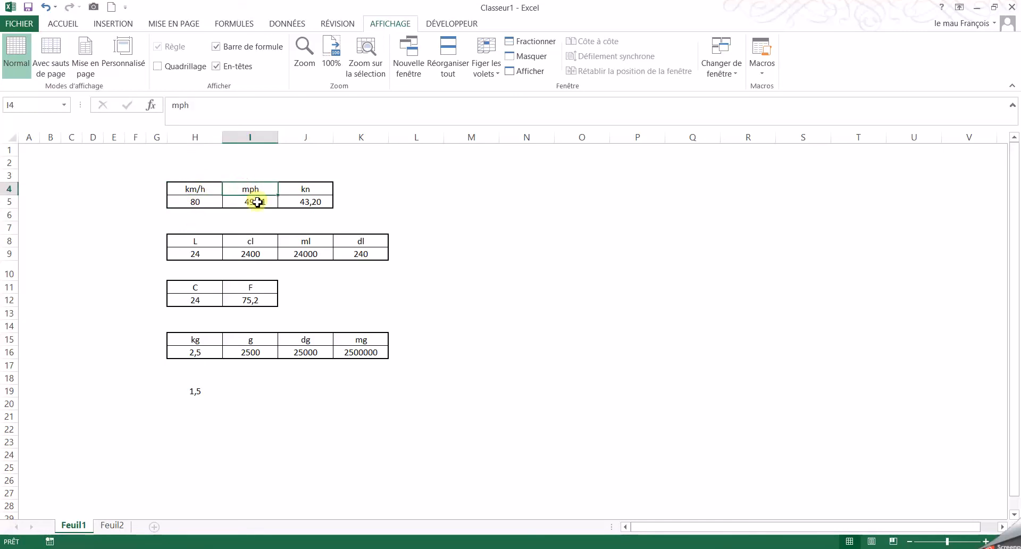
left_click(294, 187)
left_click(252, 189)
left_click(301, 190)
left_click(251, 189)
left_click(286, 189)
- Fill the mph and kn header cells (I4:J4) of the speed table with yellow
left_click_drag(240, 188, 311, 189)
left_click(63, 25)
left_click(148, 66)
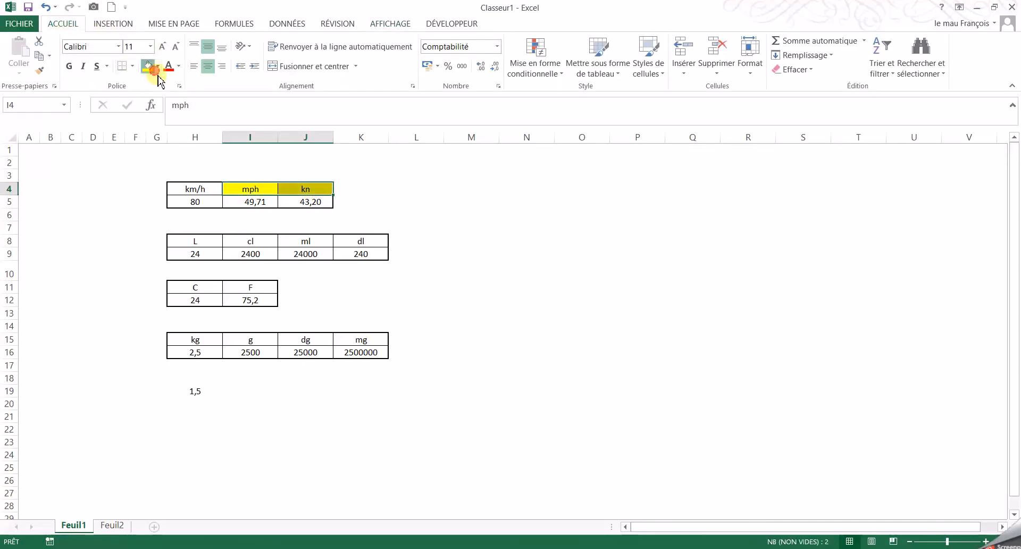
left_click(395, 214)
- Inspect the cell references in the mph and kn conversion formulas in I5 and J5, leaving both formulas as they are
left_click(241, 202)
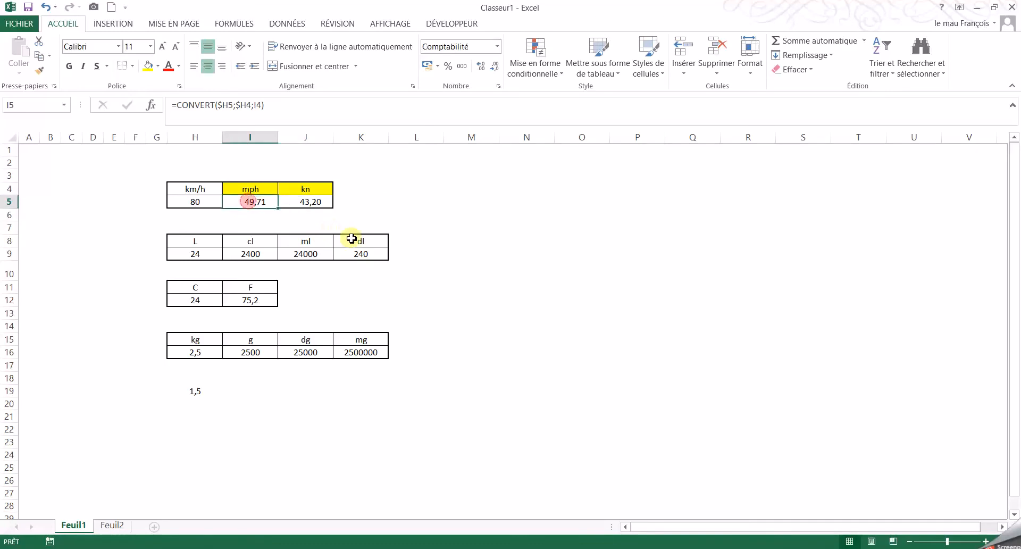
key("F2")
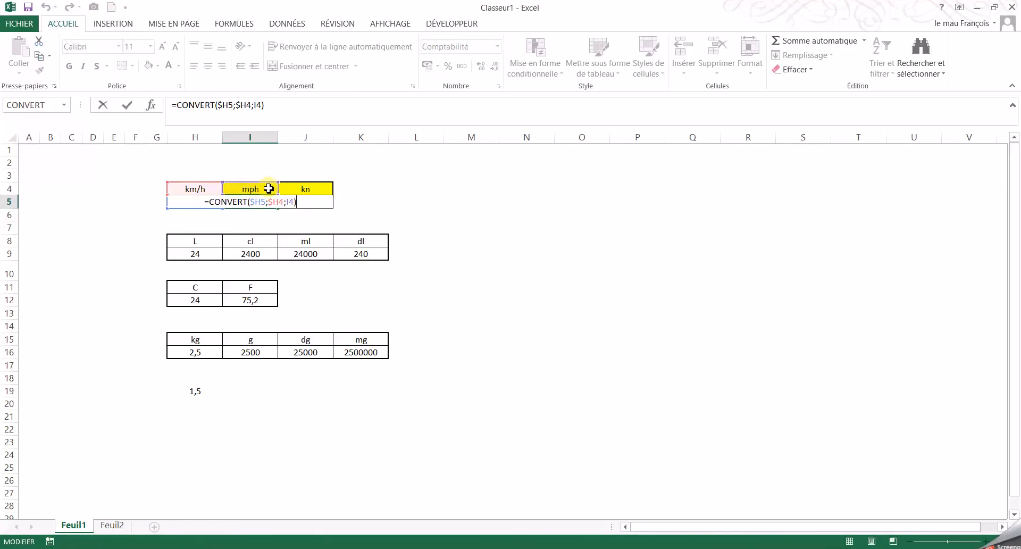
key("Escape")
double_click(314, 201)
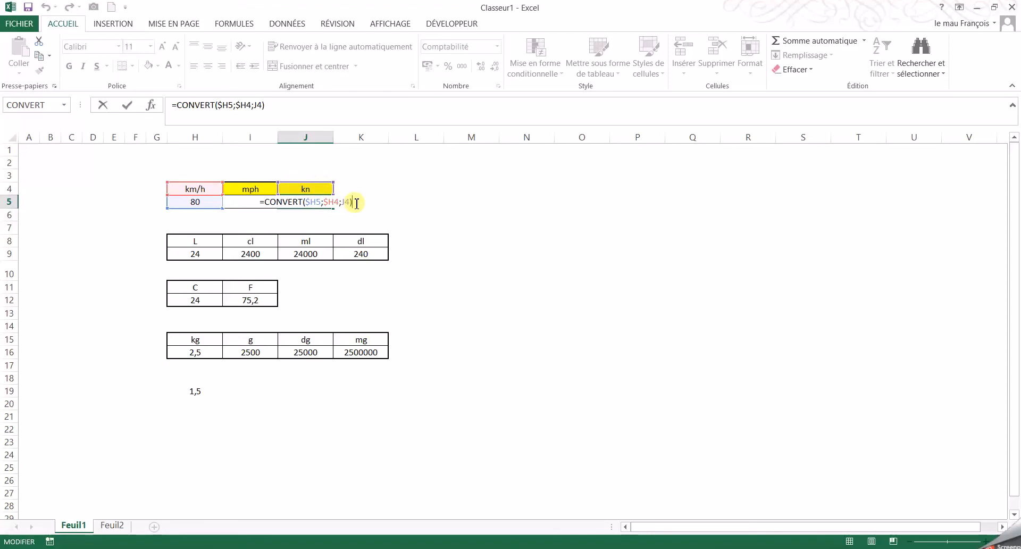
key("ctrl+Return")
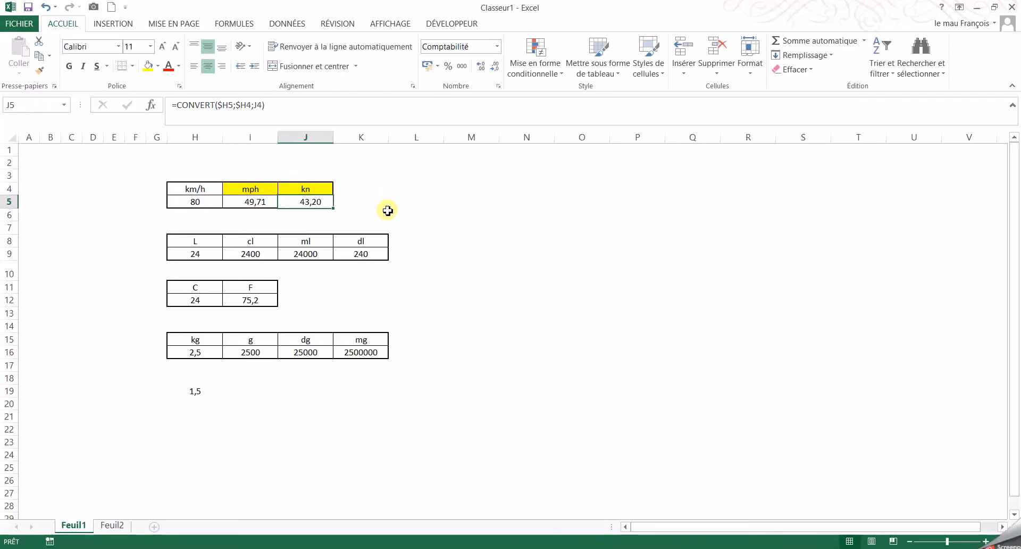
left_click(387, 213)
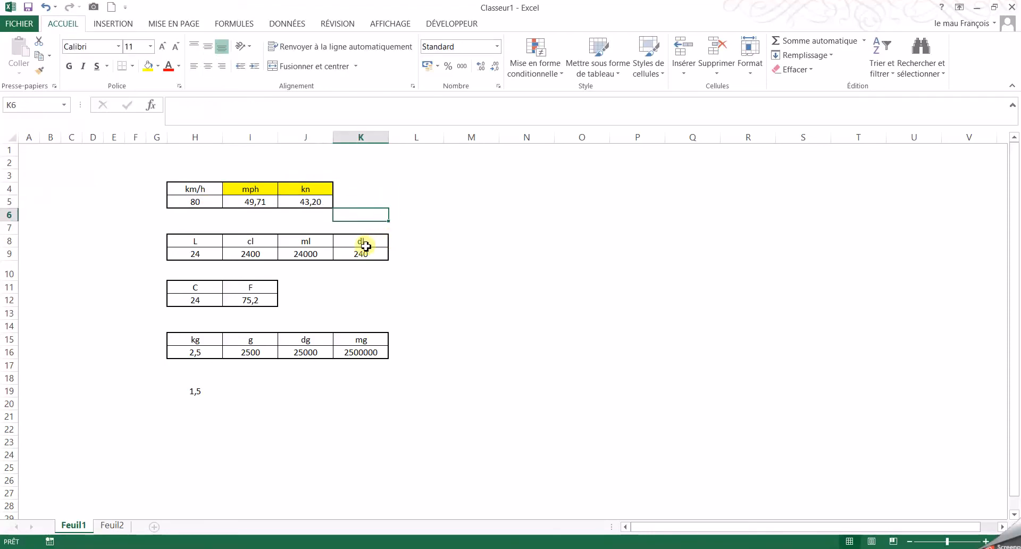